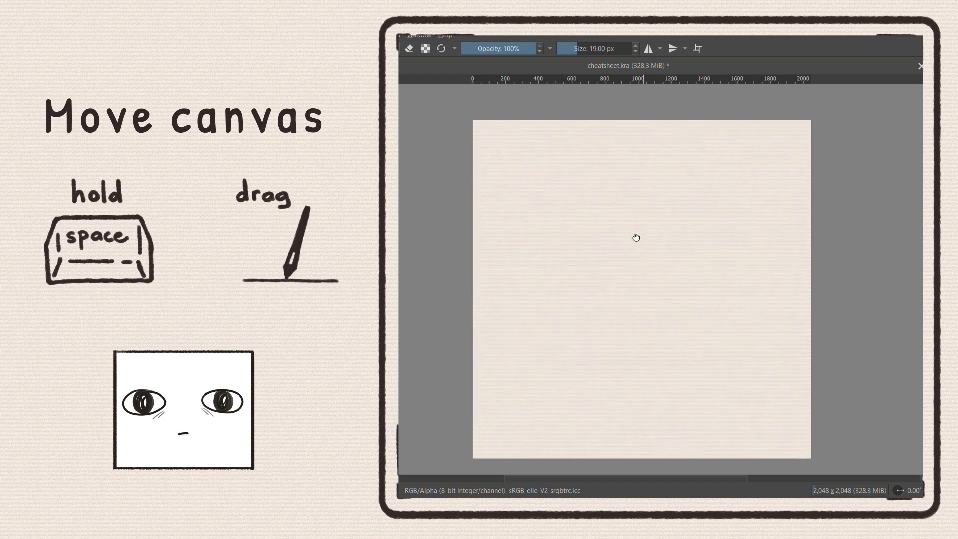
Step: Pan and zoom the canvas view, rotate it, then reset the rotation to 0° with 5
drag(641, 246, 614, 254)
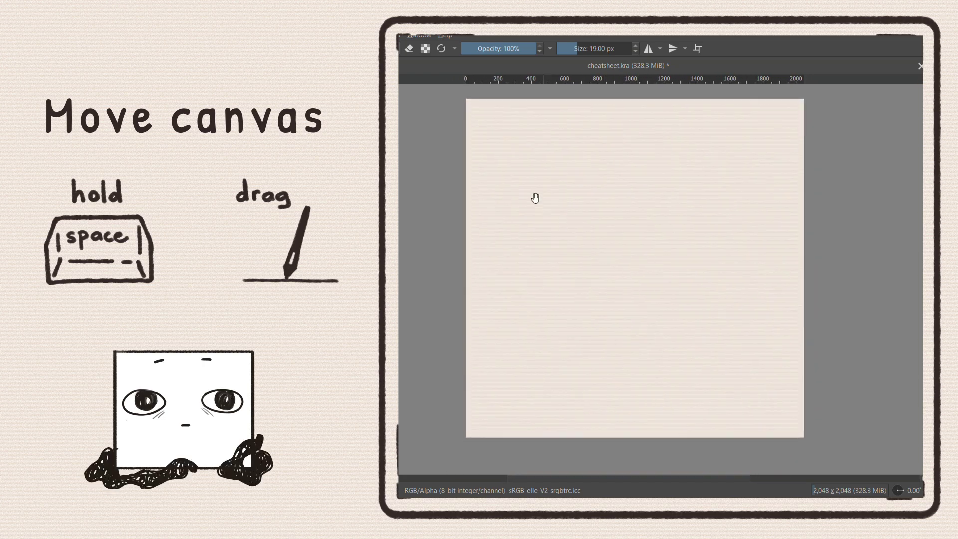
mouse_move(525, 191)
mouse_down()
mouse_move(576, 229)
mouse_move(606, 268)
mouse_move(625, 273)
mouse_move(712, 225)
mouse_move(642, 275)
mouse_move(770, 241)
mouse_up()
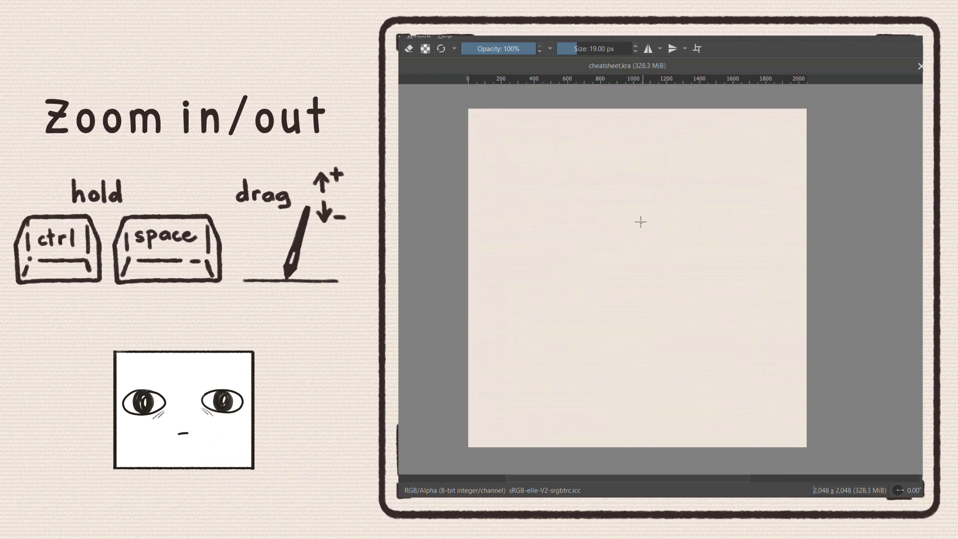
mouse_move(635, 283)
mouse_down()
mouse_move(643, 241)
mouse_move(642, 268)
mouse_up()
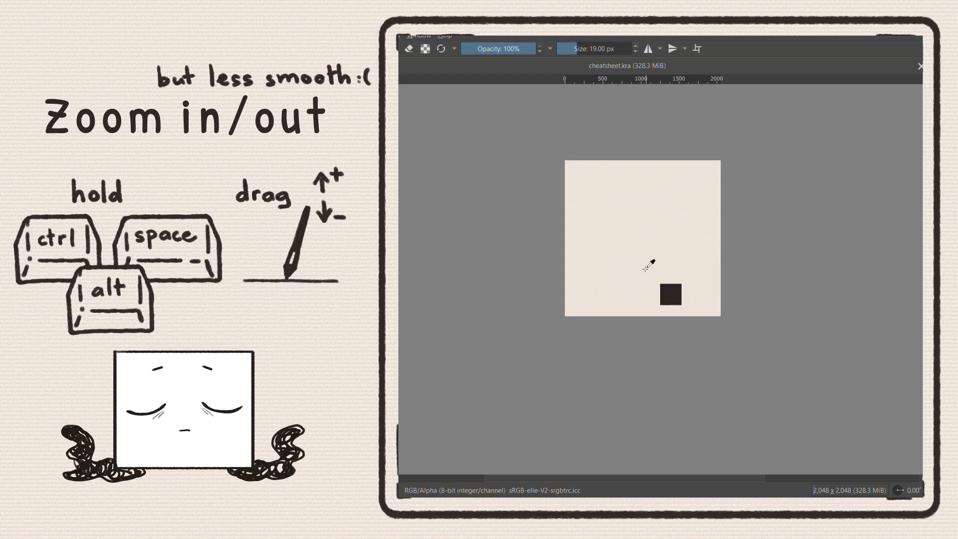
mouse_move(645, 262)
mouse_down()
mouse_move(646, 178)
mouse_move(614, 319)
mouse_up()
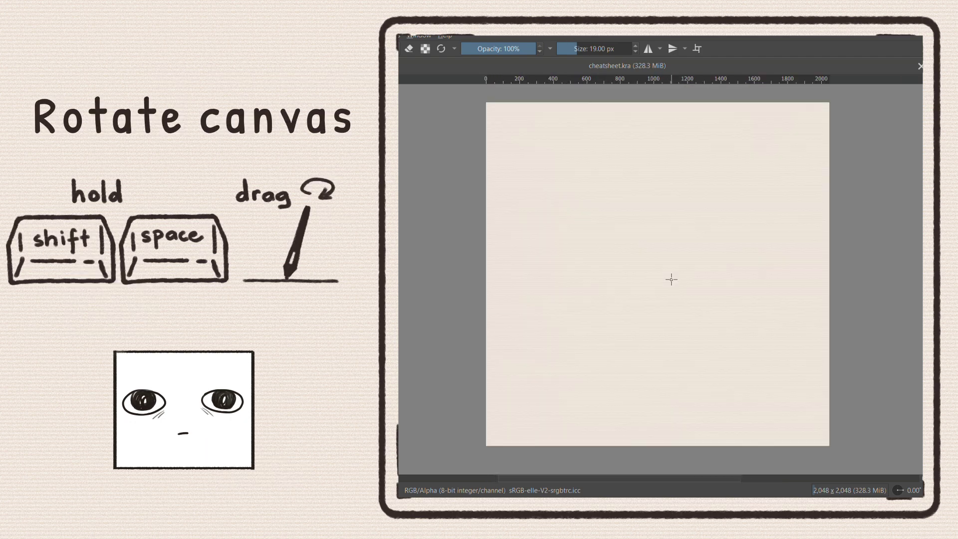
mouse_move(671, 280)
mouse_down()
mouse_move(660, 213)
mouse_move(618, 189)
mouse_move(705, 239)
mouse_move(734, 274)
mouse_up()
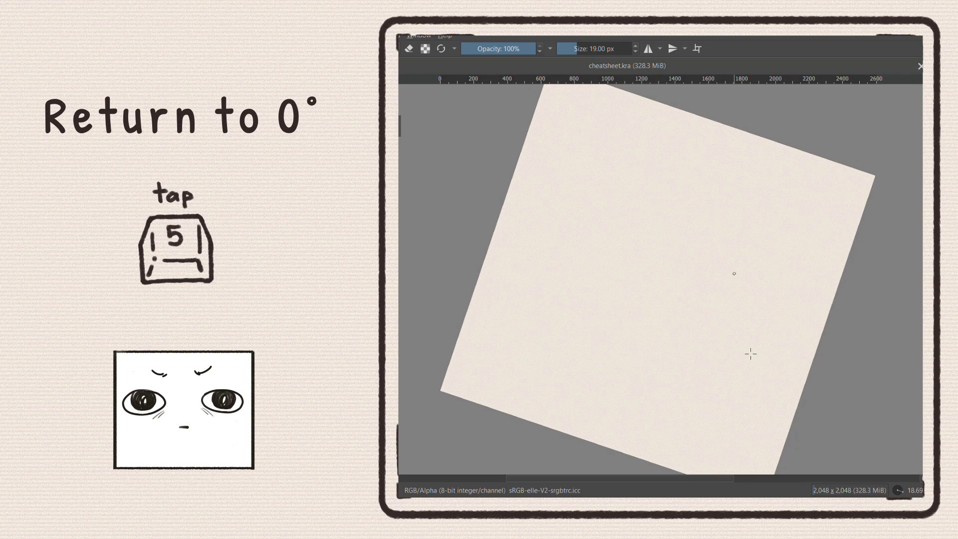
key(5)
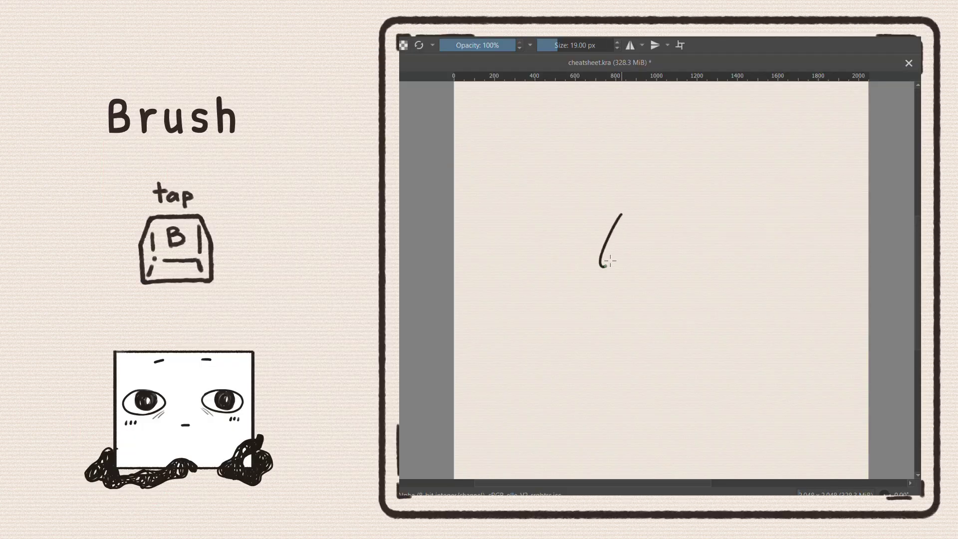
Step: Paint a zigzag brush stroke and erase gaps through it
drag(620, 218, 738, 262)
key(f)
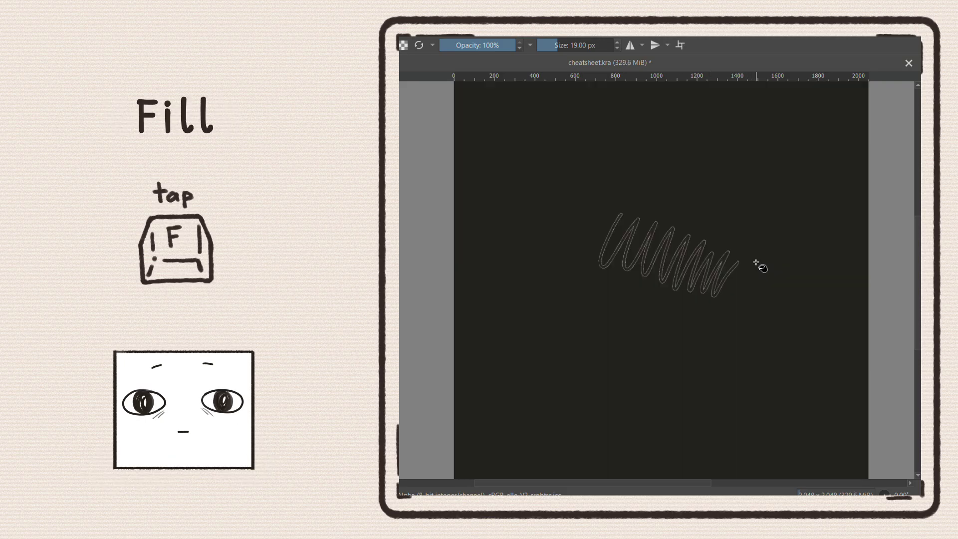
key(e)
drag(610, 227, 711, 259)
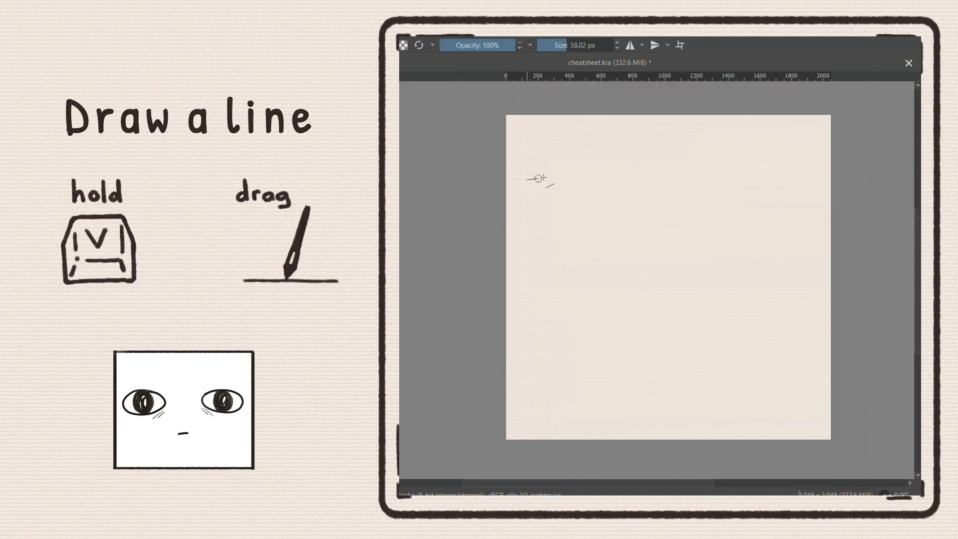
drag(531, 180, 782, 147)
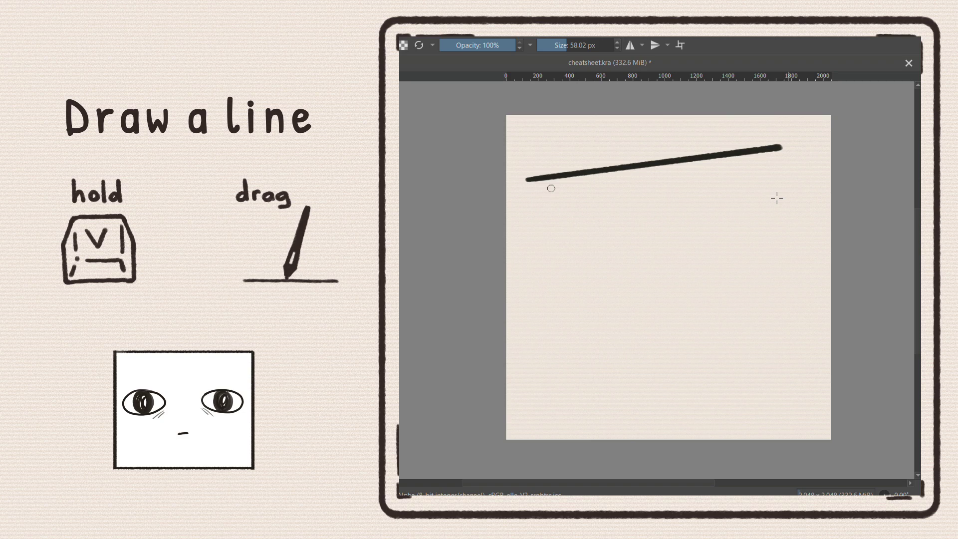
Step: Draw two straight lines, a thin arrow and zigzag, then a thick arrow and scribble
mouse_move(595, 218)
mouse_down()
mouse_move(826, 258)
mouse_move(812, 245)
mouse_up()
mouse_move(528, 248)
mouse_down()
mouse_move(632, 398)
mouse_move(535, 411)
mouse_up()
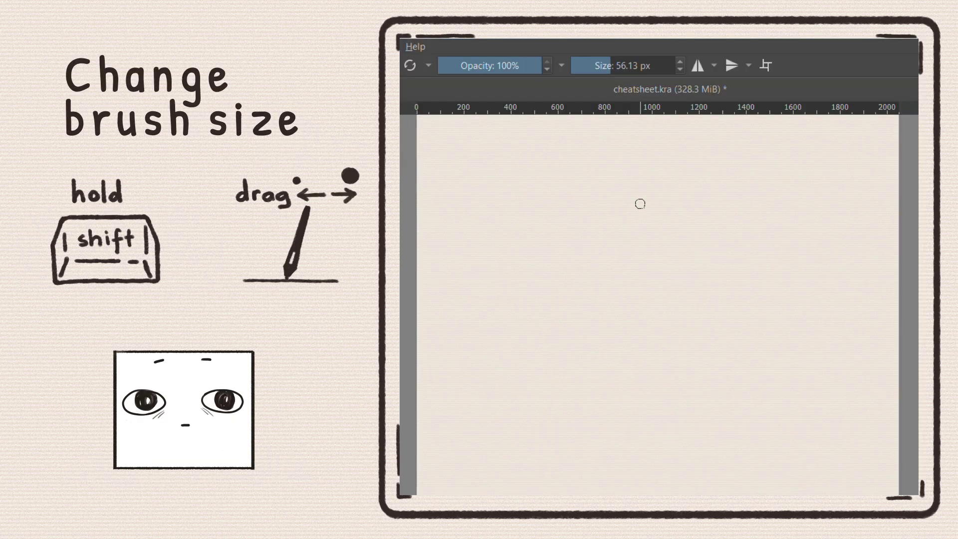
drag(640, 204, 635, 197)
mouse_move(541, 196)
mouse_down()
mouse_move(472, 191)
mouse_move(514, 216)
mouse_move(508, 270)
mouse_move(584, 296)
mouse_up()
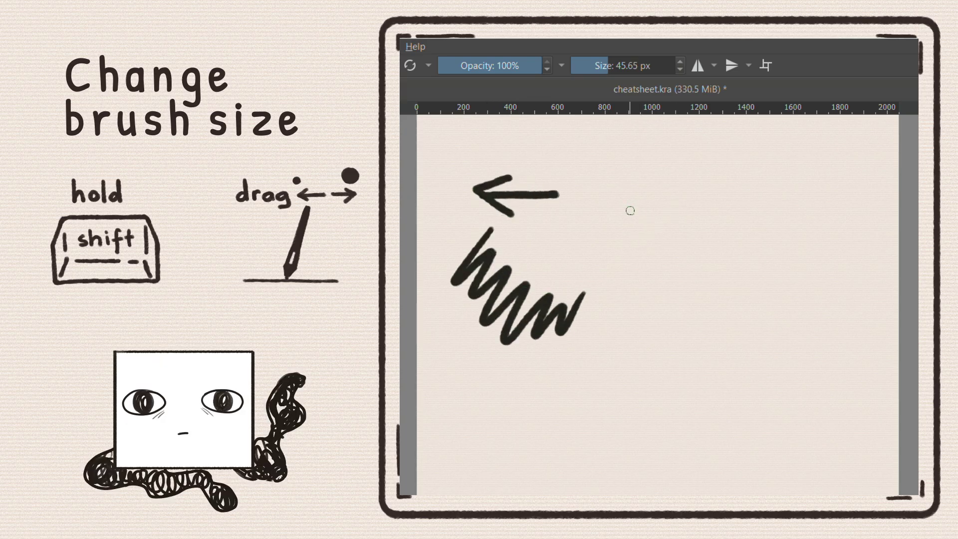
mouse_move(630, 210)
mouse_down()
mouse_move(665, 193)
mouse_move(819, 193)
mouse_up()
drag(778, 165, 771, 232)
drag(733, 284, 883, 322)
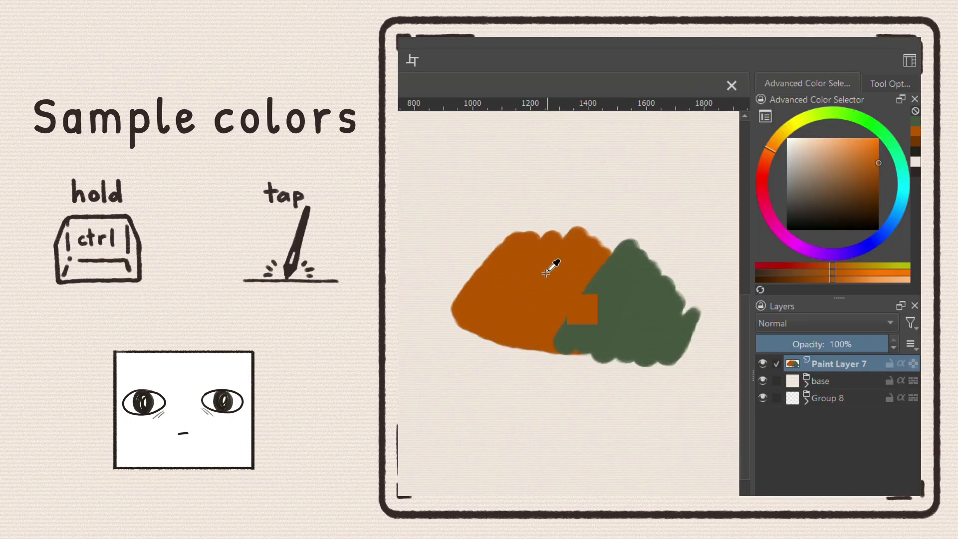
Step: Sample the orange and green colours and paint overlapping strokes with each
ctrl+click(550, 268)
drag(572, 381, 628, 430)
ctrl+click(677, 351)
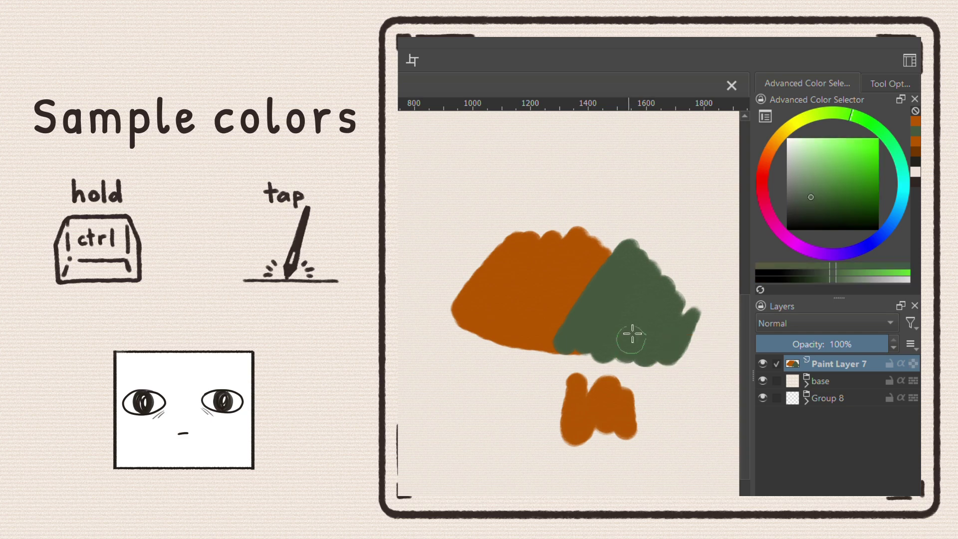
mouse_move(629, 337)
mouse_down()
mouse_move(658, 396)
mouse_move(636, 449)
mouse_up()
ctrl+click(628, 456)
mouse_move(599, 389)
mouse_down()
mouse_move(629, 416)
mouse_move(673, 389)
mouse_up()
drag(622, 337, 598, 382)
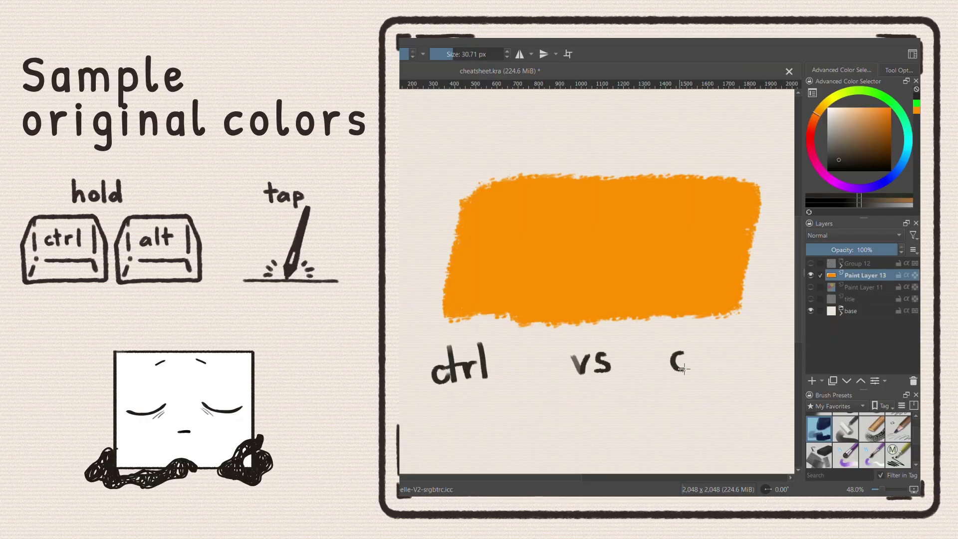
Step: Handwrite 'ctrl' and 'alt' on the canvas
mouse_move(694, 335)
mouse_down()
mouse_move(694, 372)
mouse_move(720, 352)
mouse_move(729, 375)
mouse_up()
drag(681, 419, 688, 426)
drag(704, 392, 697, 424)
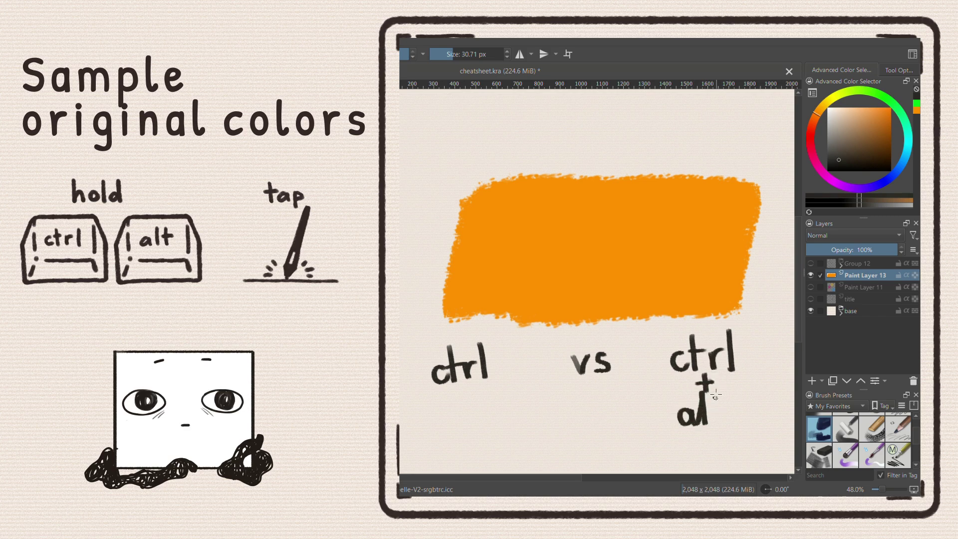
drag(717, 390, 716, 422)
drag(709, 405, 727, 403)
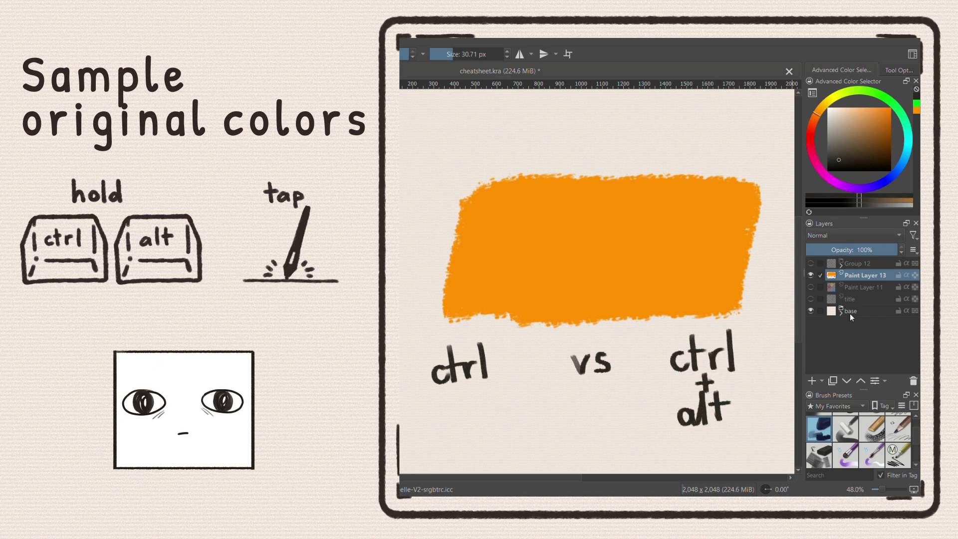
Step: Add a layer with a green patch at about 65% opacity in Overlay mode
click(811, 380)
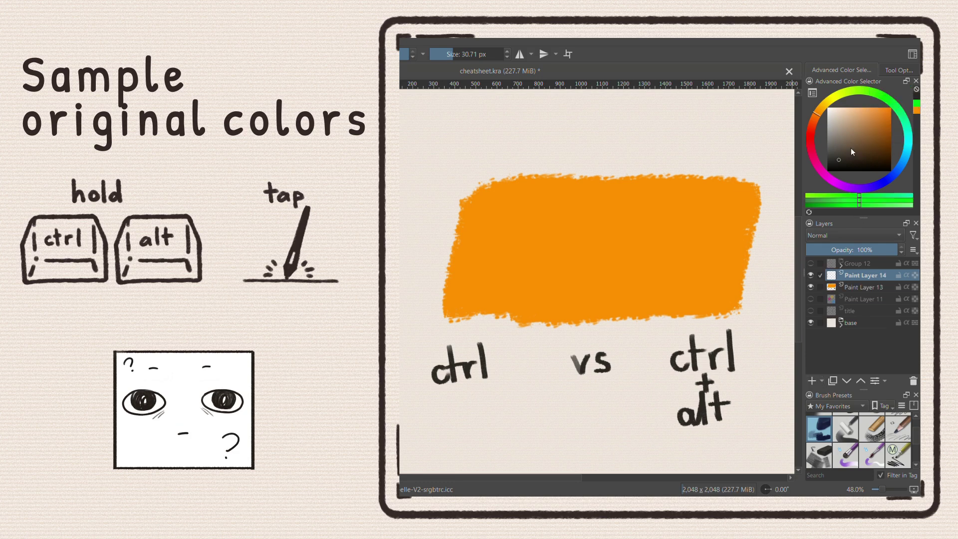
click(891, 100)
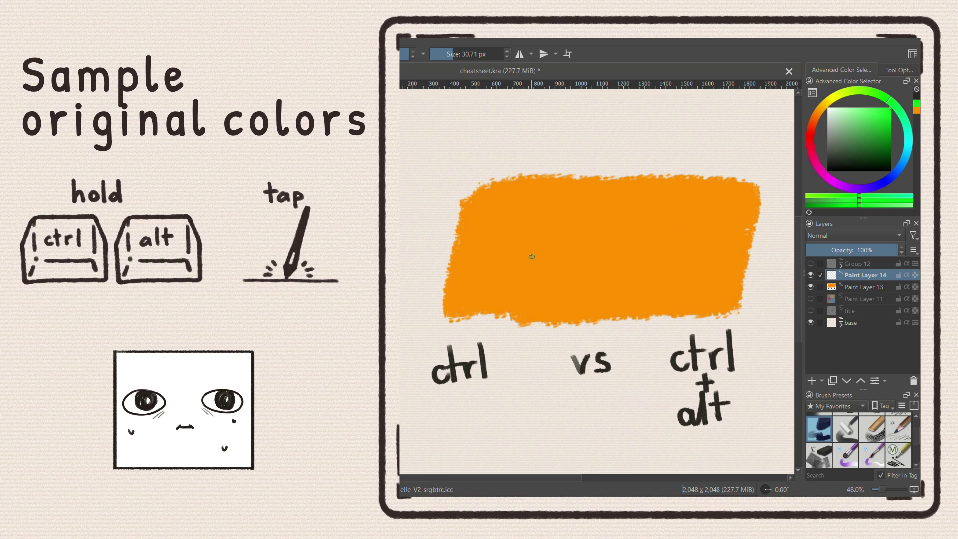
mouse_move(554, 254)
mouse_down()
mouse_move(608, 224)
mouse_move(651, 232)
mouse_move(573, 220)
mouse_up()
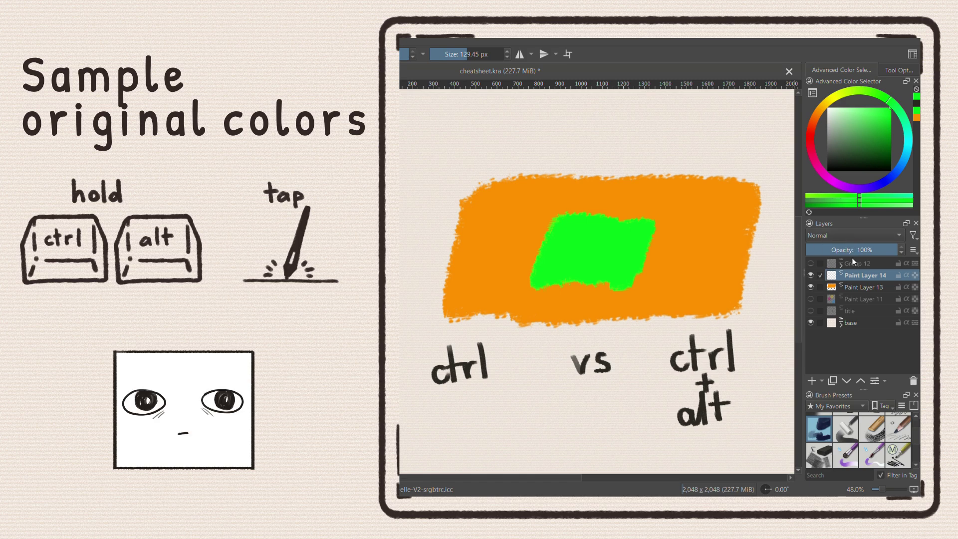
drag(855, 250, 866, 250)
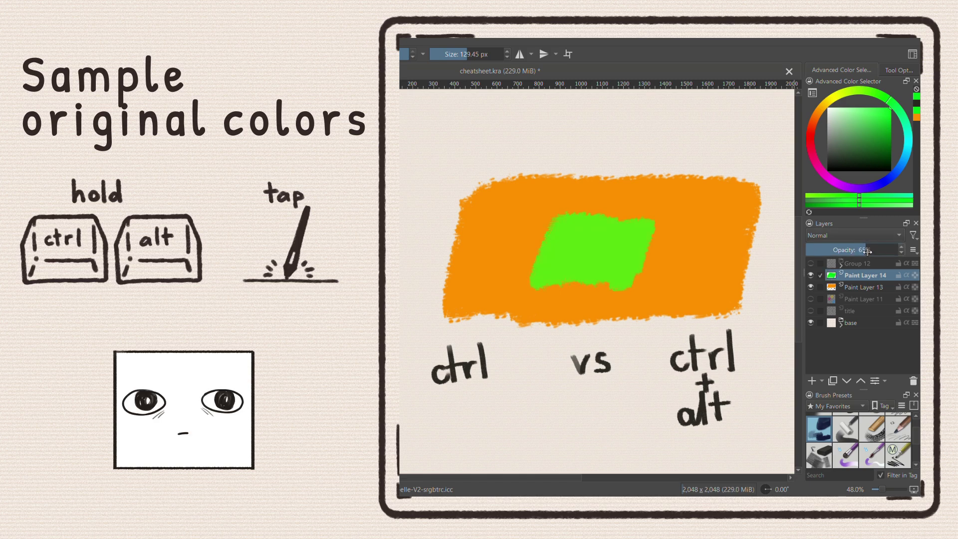
click(869, 236)
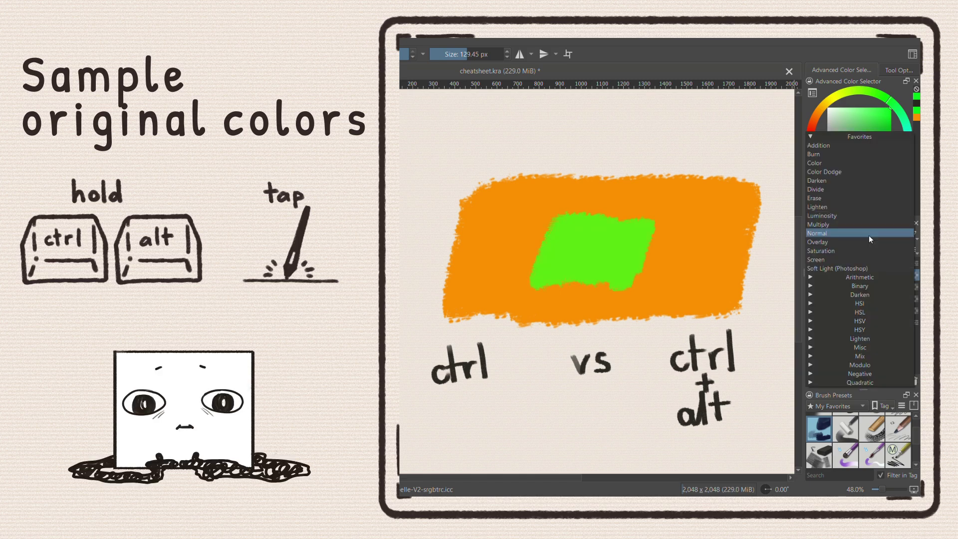
click(858, 242)
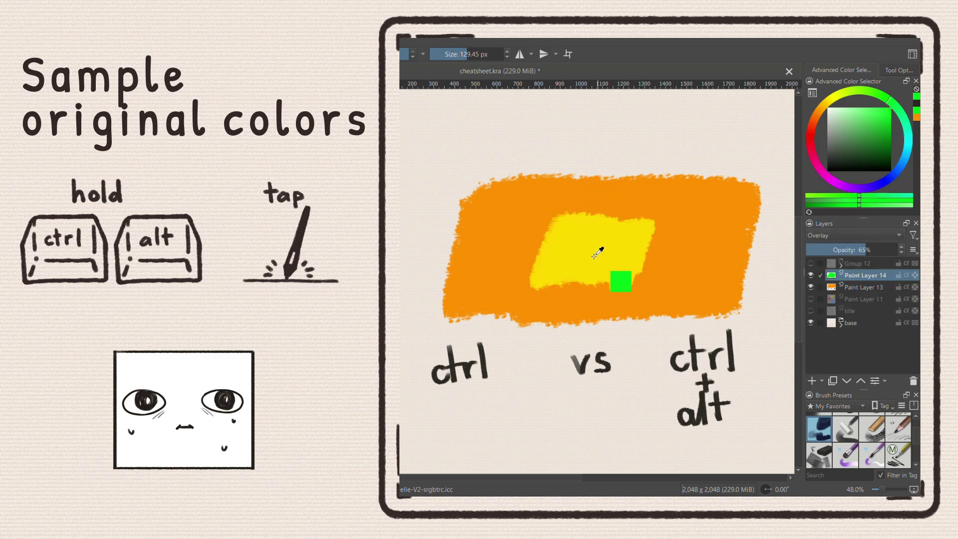
Step: Sample the on-screen yellow, paint a lighter patch left, then extend yellow rightward
ctrl+click(582, 239)
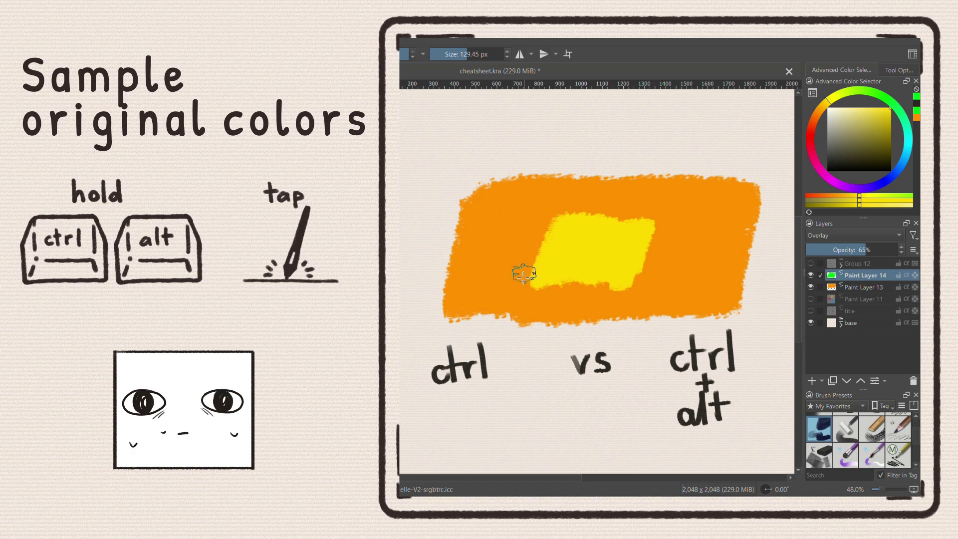
mouse_move(509, 280)
mouse_down()
mouse_move(521, 289)
mouse_move(479, 247)
mouse_move(482, 284)
mouse_move(524, 262)
mouse_move(493, 285)
mouse_up()
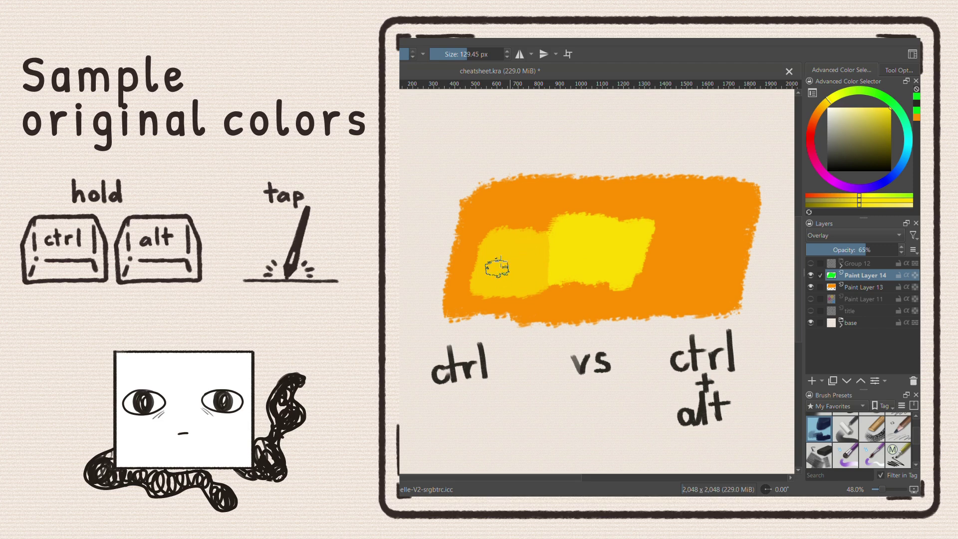
ctrl+alt+click(636, 254)
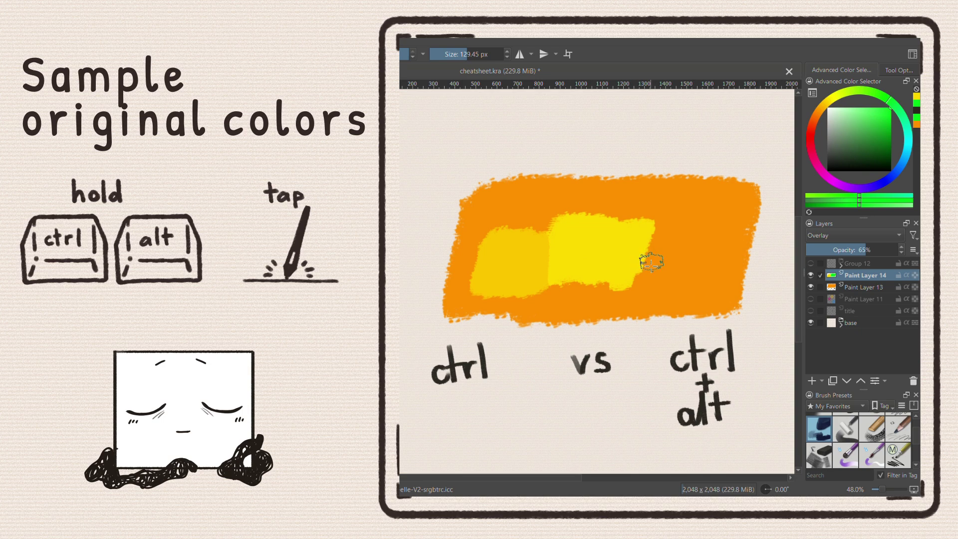
mouse_move(640, 258)
mouse_down()
mouse_move(679, 249)
mouse_move(691, 274)
mouse_up()
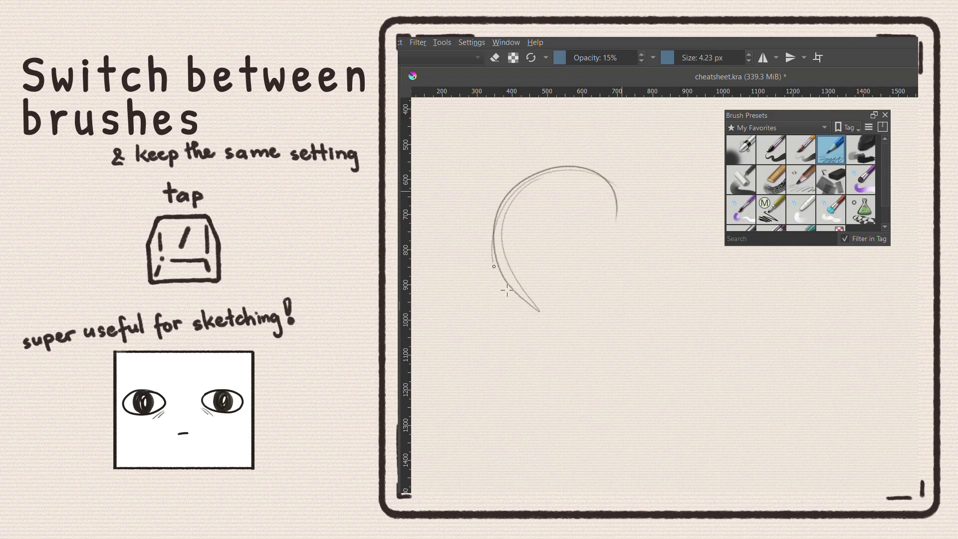
Step: Sketch pencil strokes around the circle, erase its lower right, then swap back to pencil
drag(591, 295, 581, 192)
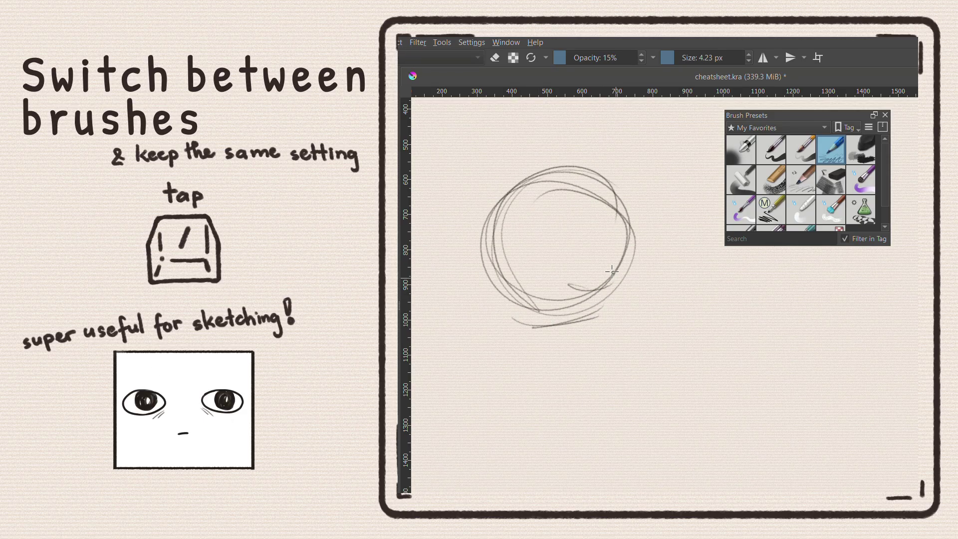
drag(613, 270, 573, 295)
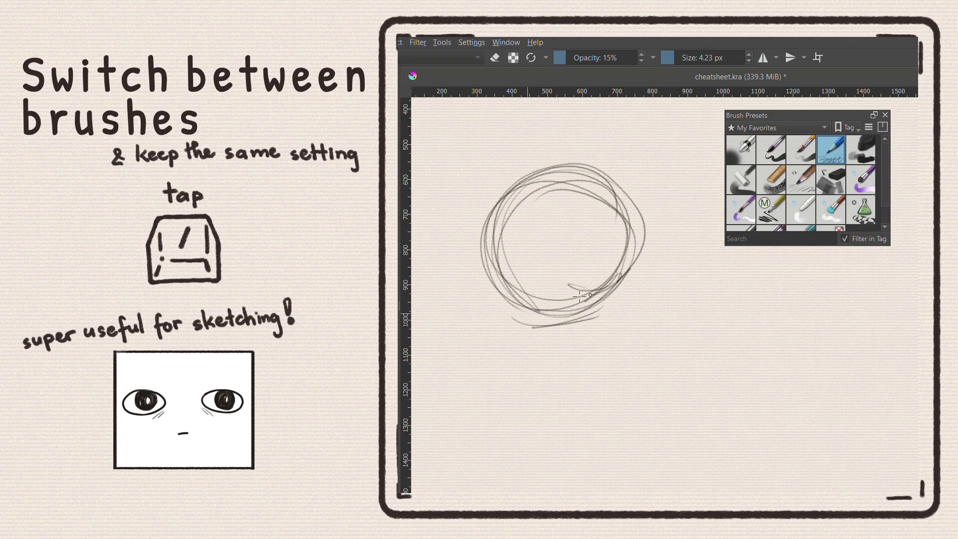
key(slash)
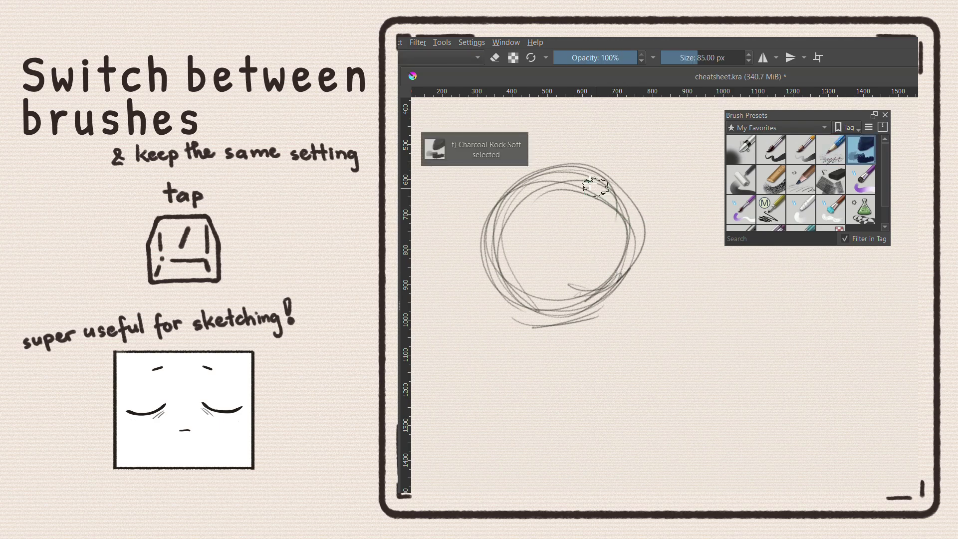
mouse_move(636, 219)
mouse_down()
mouse_move(591, 300)
mouse_move(618, 280)
mouse_move(628, 202)
mouse_move(569, 171)
mouse_move(510, 259)
mouse_move(525, 288)
mouse_move(572, 297)
mouse_up()
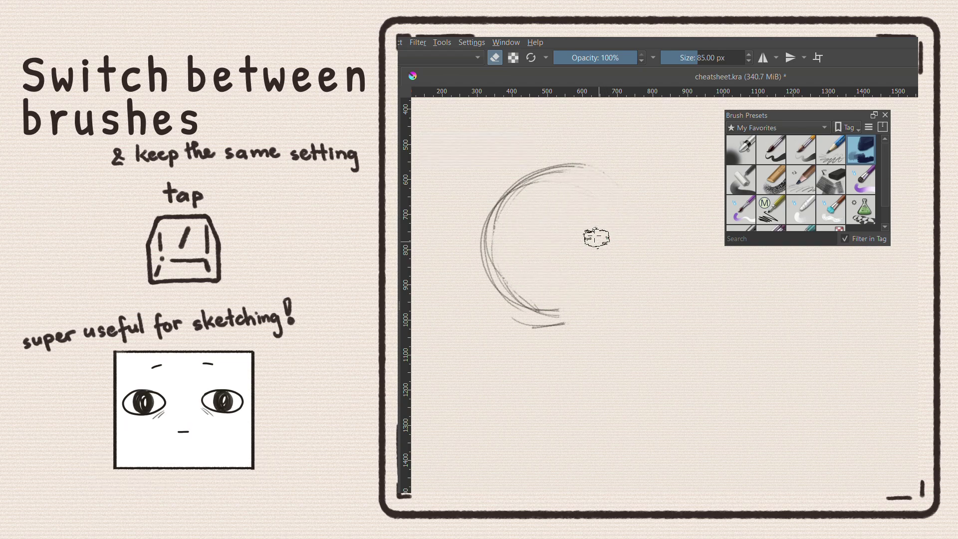
key(slash)
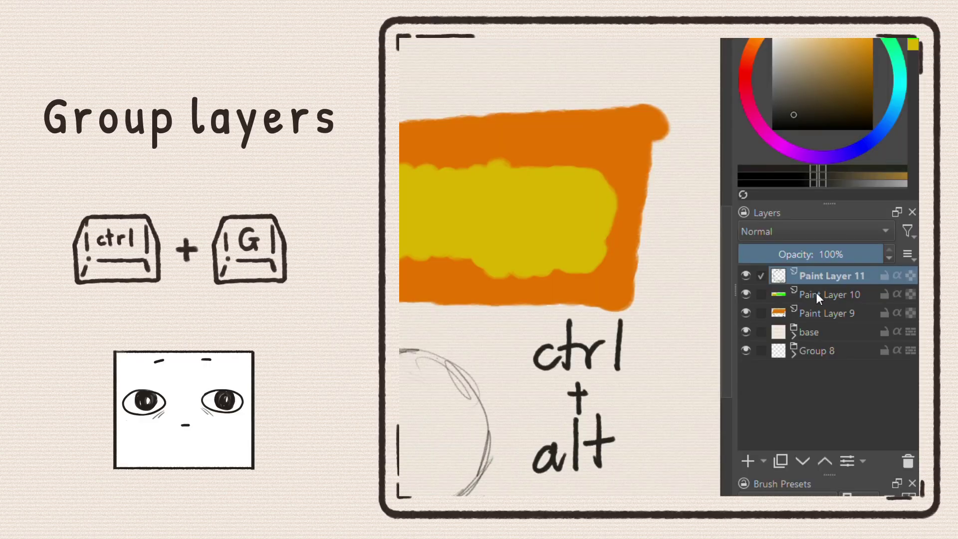
Step: Group Paint Layers 10, 9 and the current layer, then add a new paint layer
ctrl+click(816, 293)
ctrl+click(818, 310)
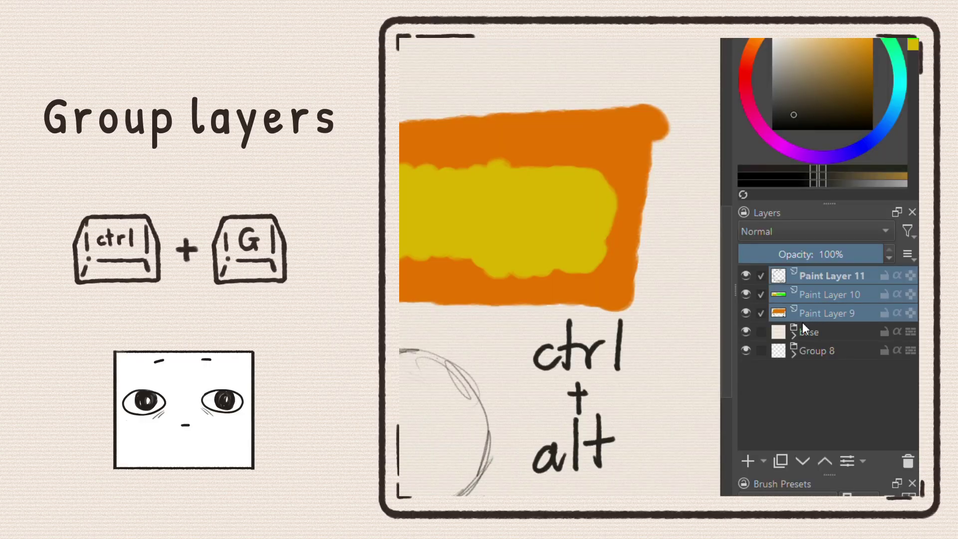
key(ctrl+g)
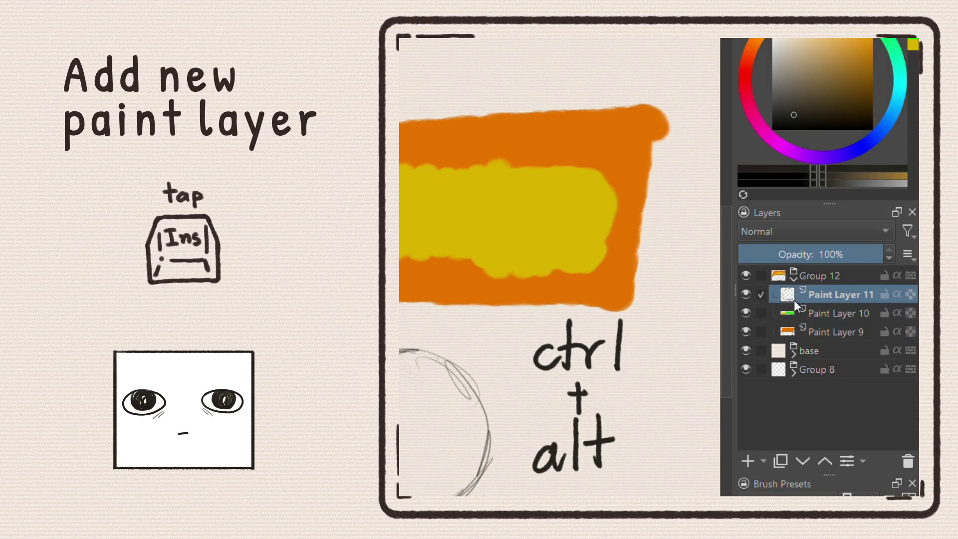
key(Insert)
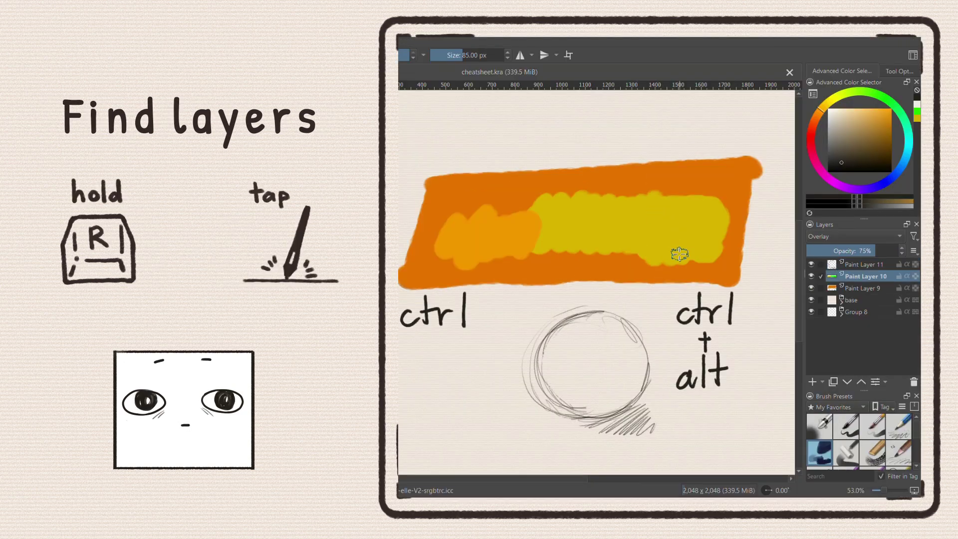
Step: Move the orange blob down-right beneath the cyan one and the pink blob up-right
ctrl+click(594, 268)
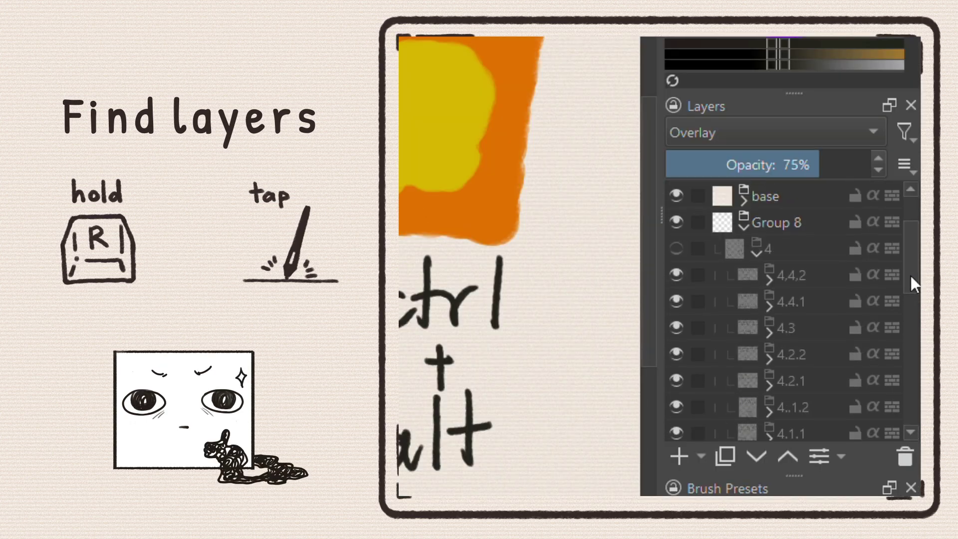
drag(914, 317, 911, 410)
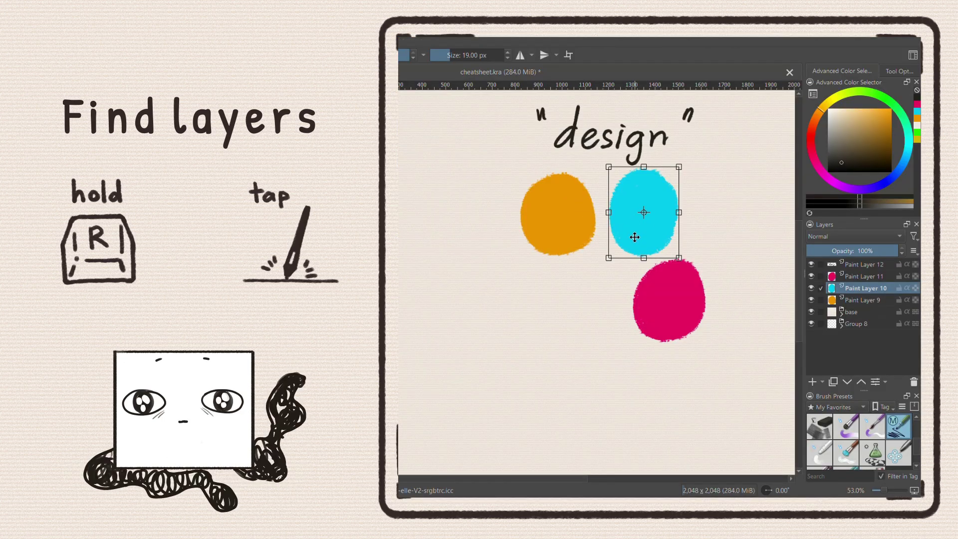
click(573, 208)
mouse_move(569, 224)
mouse_down()
mouse_move(596, 271)
mouse_move(602, 253)
mouse_up()
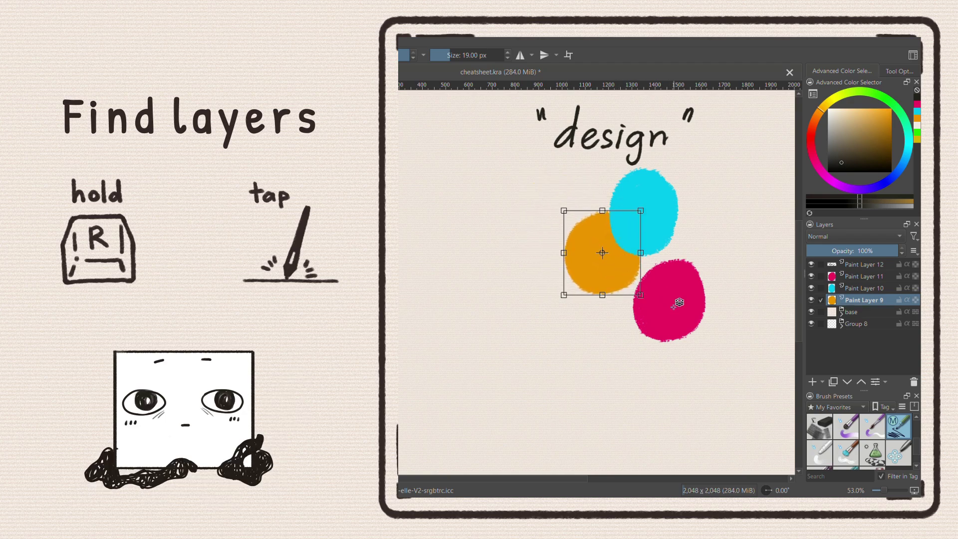
click(687, 295)
drag(678, 303, 708, 248)
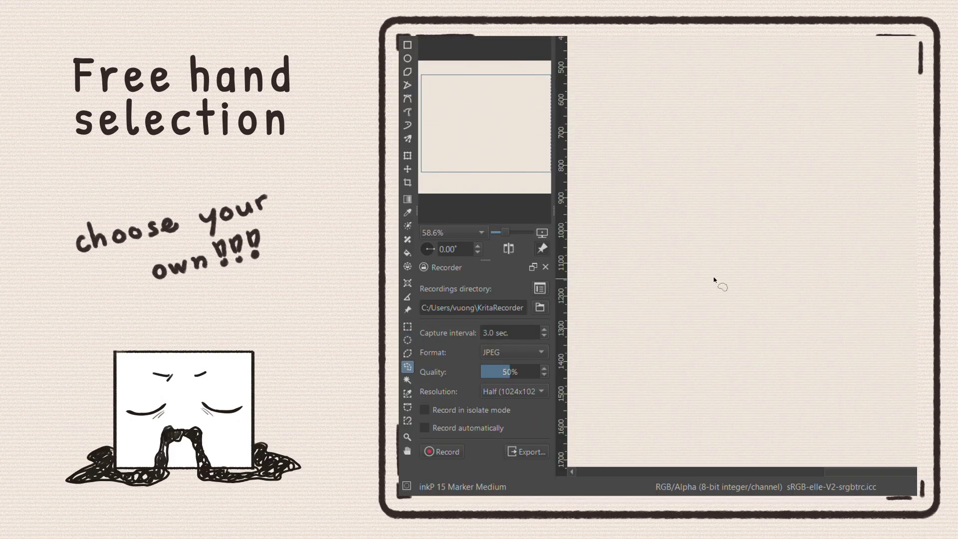
Step: Draw a freehand selection and add four rectangles around it
drag(629, 199, 633, 295)
mouse_move(722, 141)
mouse_down()
mouse_move(816, 86)
mouse_move(722, 141)
mouse_up()
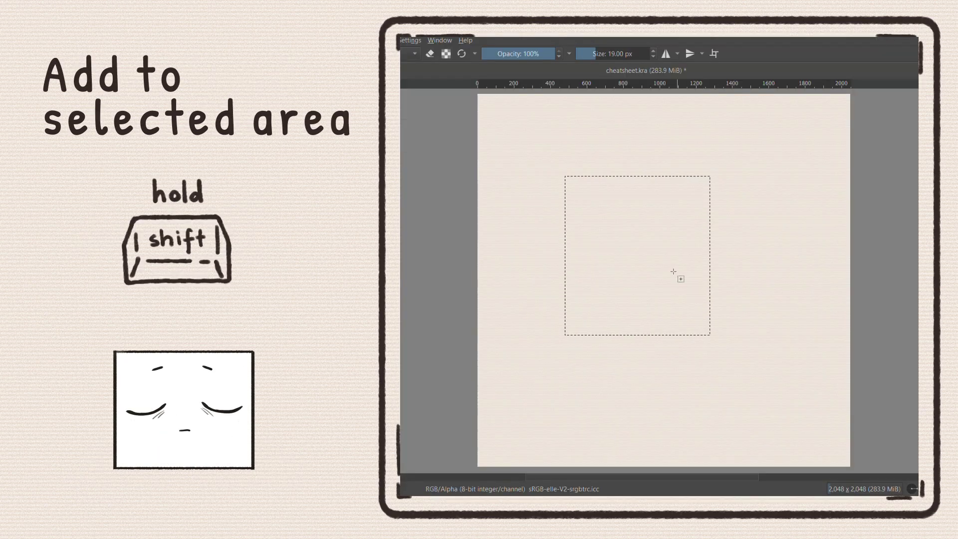
shift+drag(664, 252, 771, 359)
drag(690, 187, 729, 255)
shift+drag(562, 303, 603, 386)
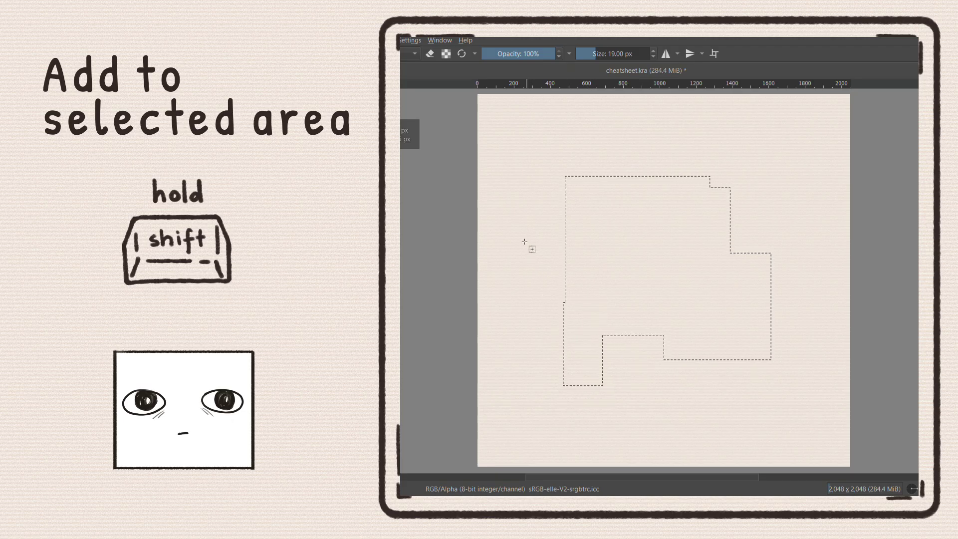
shift+drag(524, 240, 566, 302)
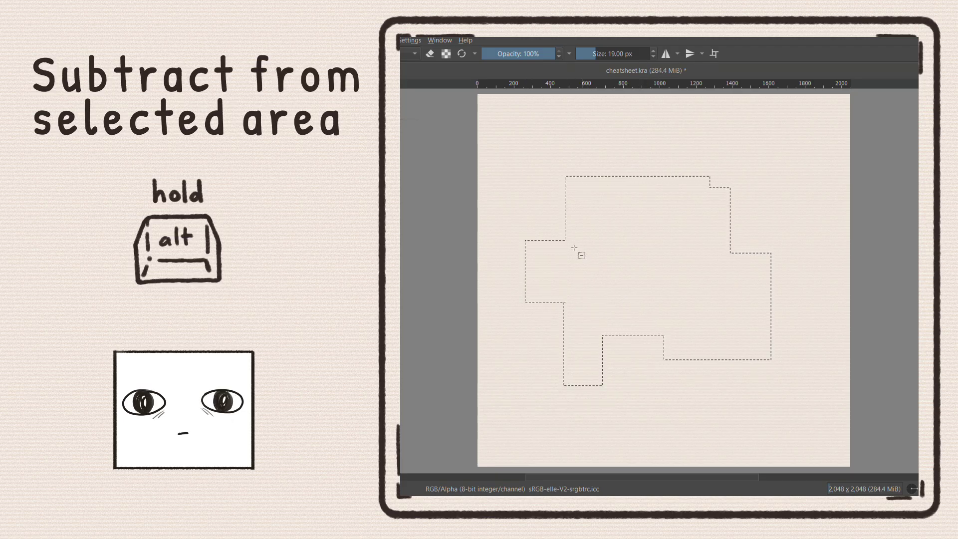
Step: Subtract a rectangle and several notches from the selection's top and bottom edges
alt+drag(548, 166, 606, 221)
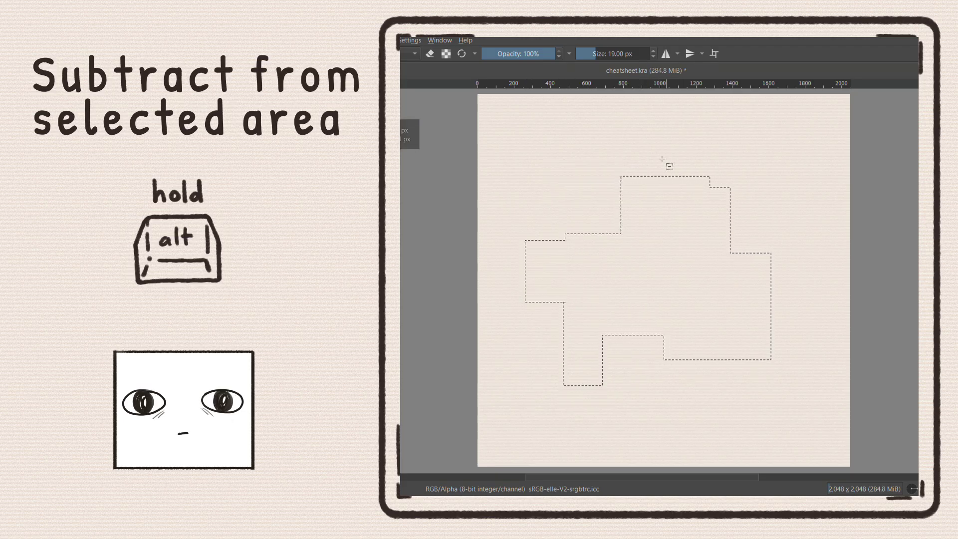
alt+drag(656, 150, 664, 234)
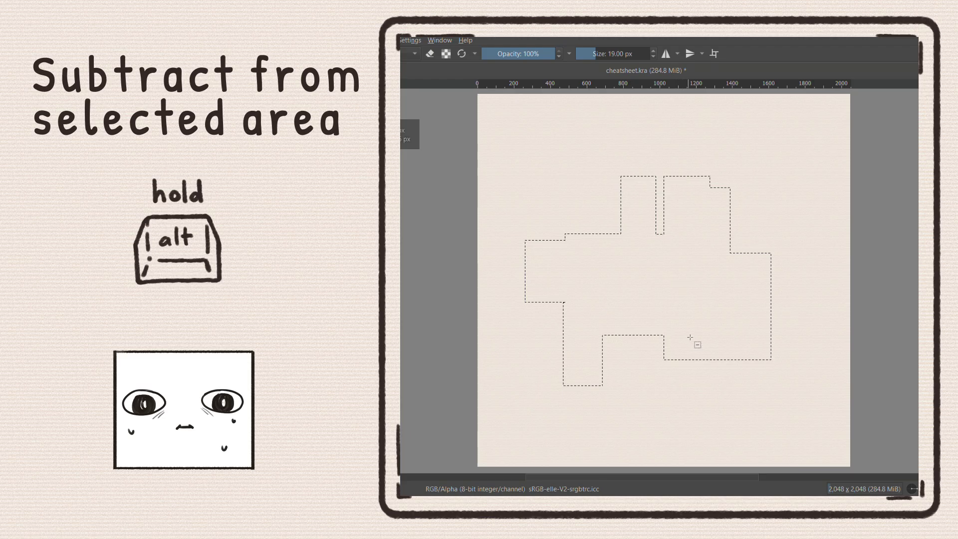
alt+drag(647, 370, 642, 294)
mouse_move(718, 367)
alt+mouse_down()
mouse_move(720, 317)
mouse_move(753, 310)
alt+mouse_up()
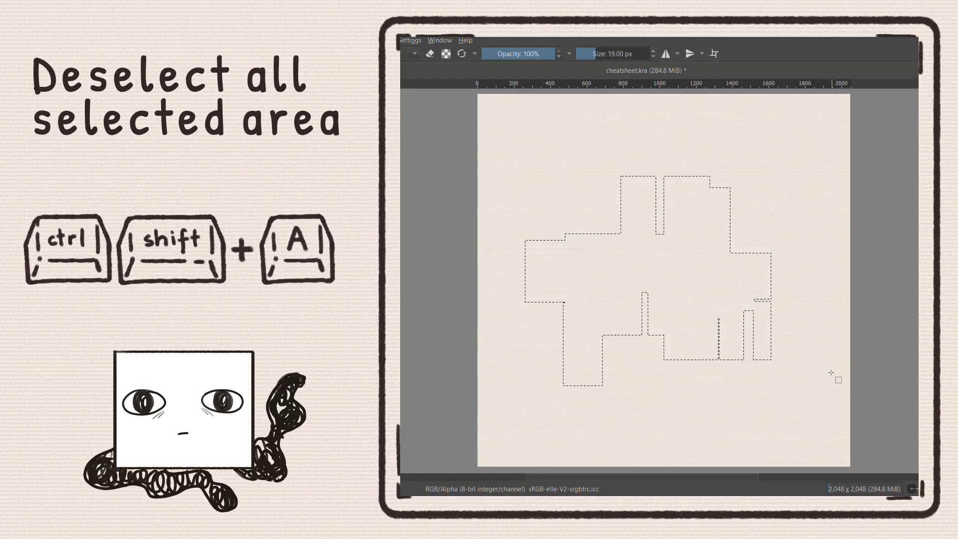
Step: Deselect everything, then nudge the yellow and magenta blobs slightly with a transform
key(ctrl+shift+a)
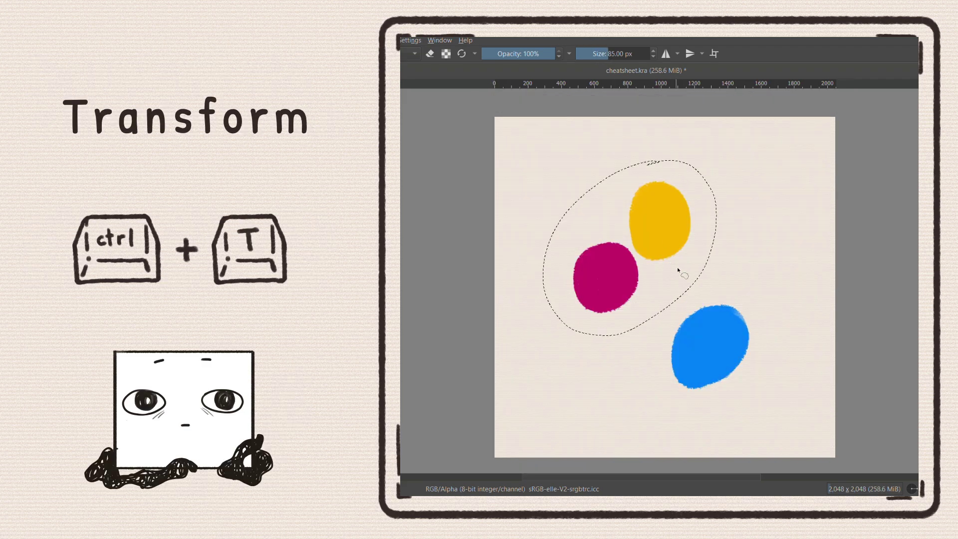
key(ctrl+t)
drag(662, 247, 674, 257)
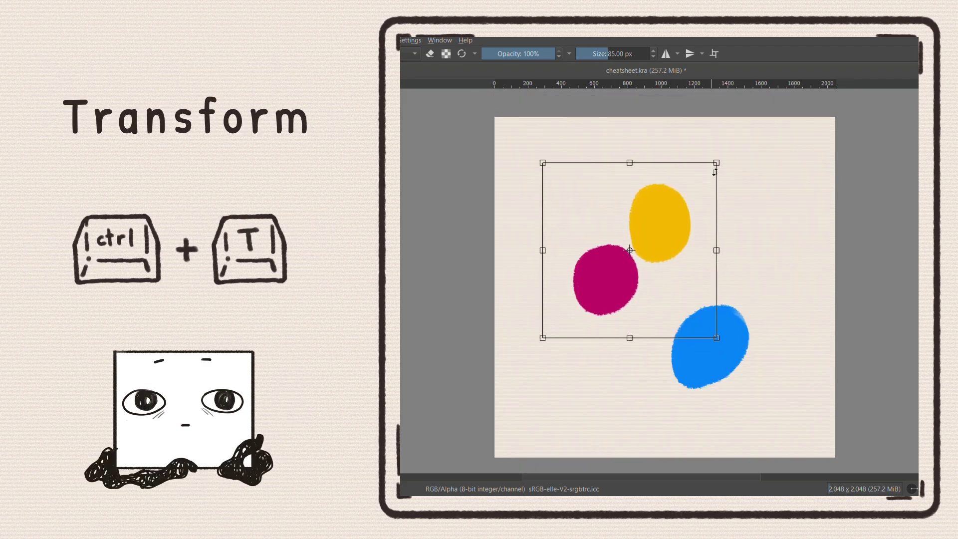
key(Return)
Step: Move all three blobs up and left and scale them proportionally
key(ctrl+t)
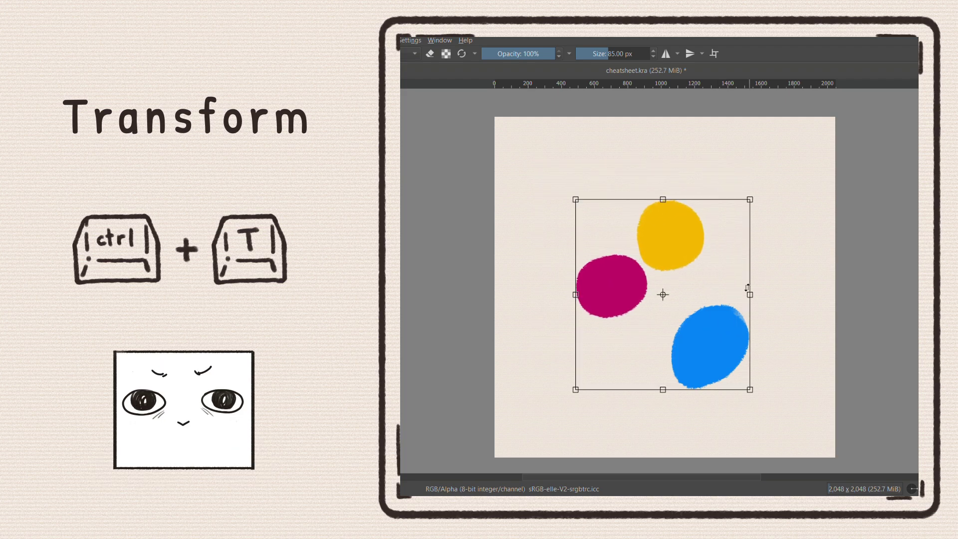
drag(741, 338, 730, 329)
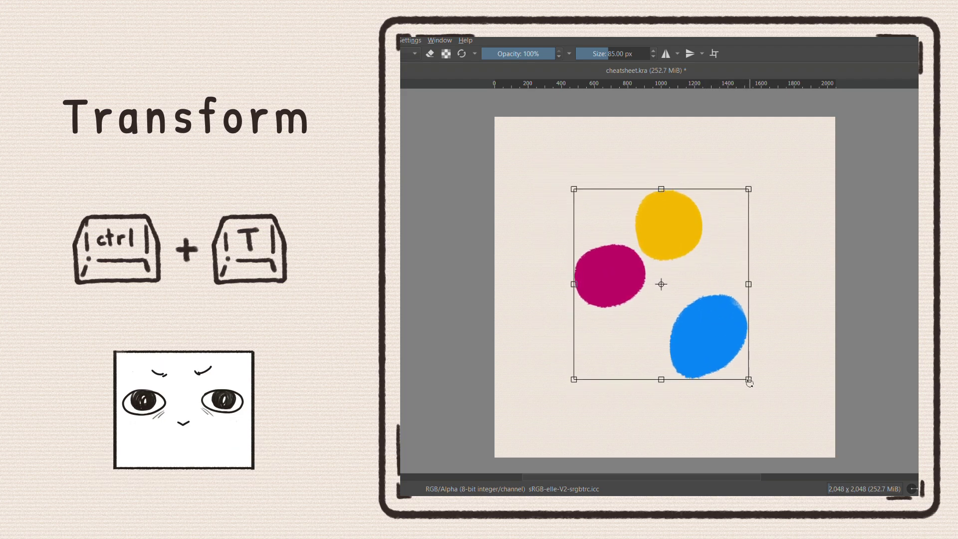
mouse_move(750, 388)
mouse_down()
mouse_move(741, 376)
mouse_move(753, 386)
mouse_up()
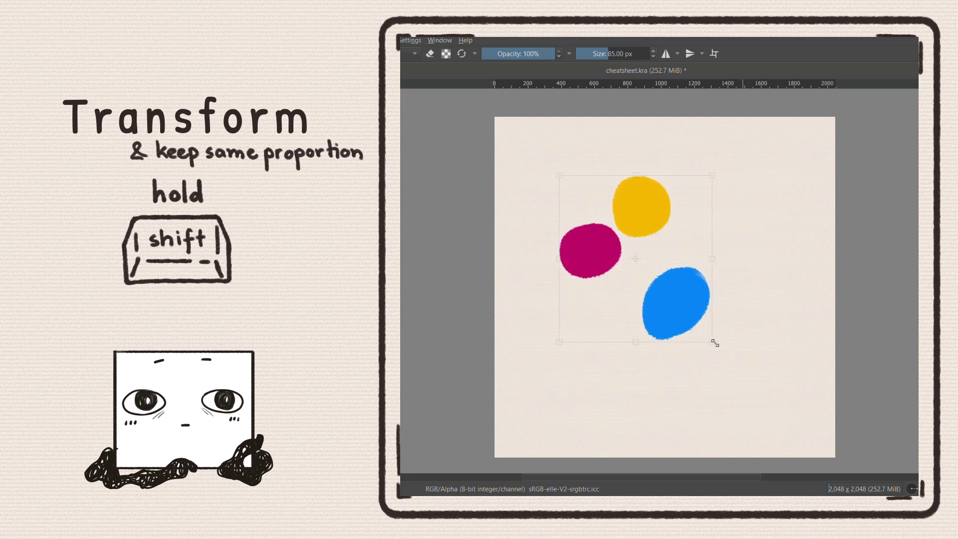